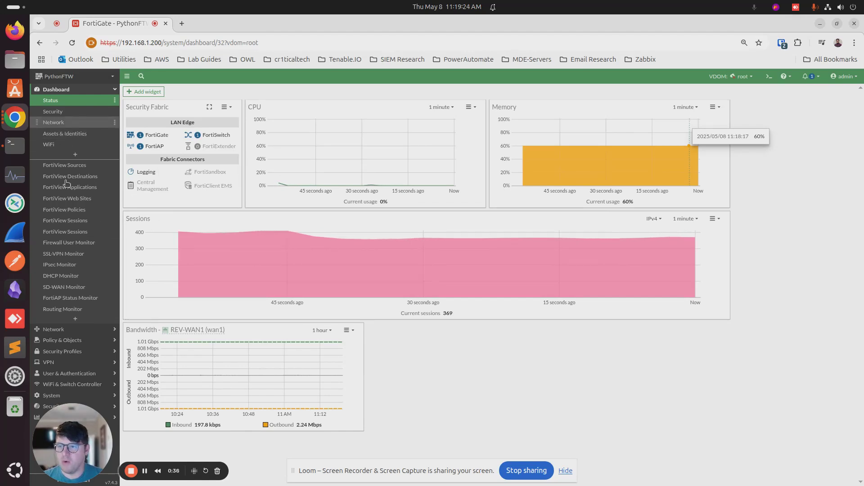
- Review the HARDWIRED-LAN and CORP-WIFI zones and their member VLANs in the network interface list
click(58, 329)
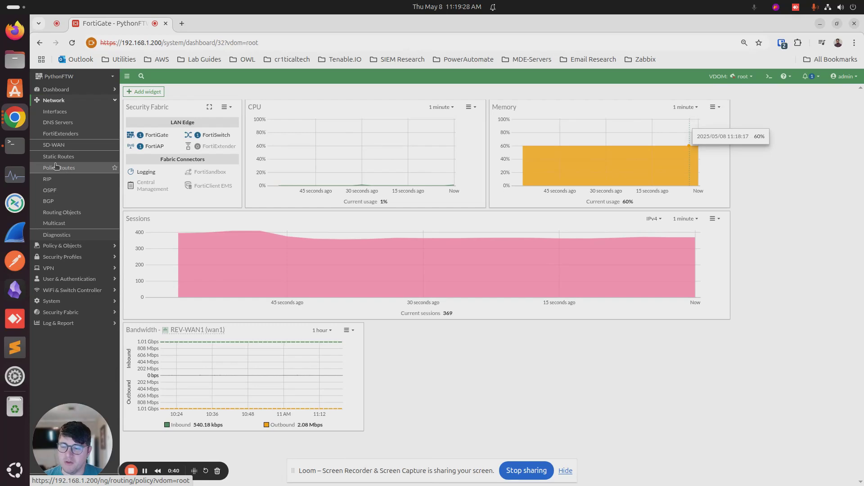
click(63, 114)
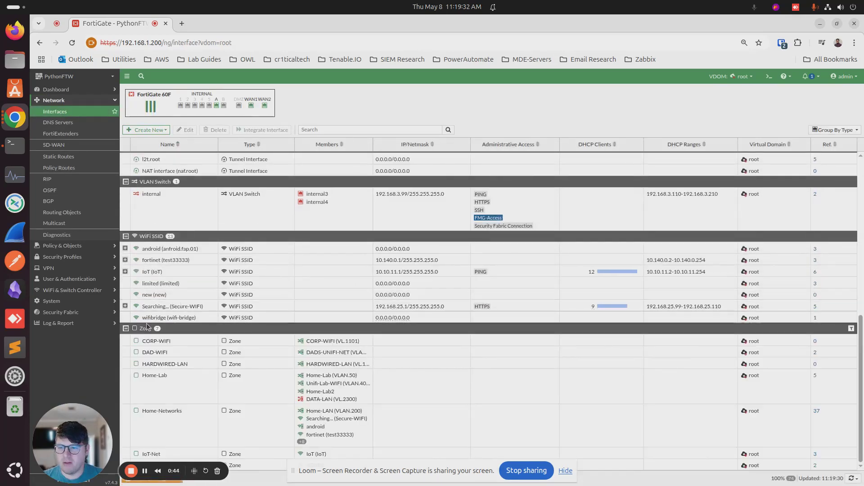
click(176, 363)
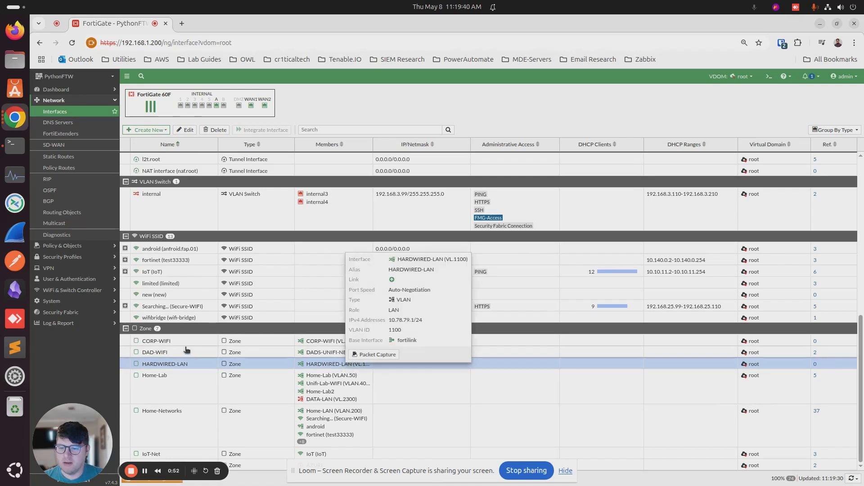
click(259, 343)
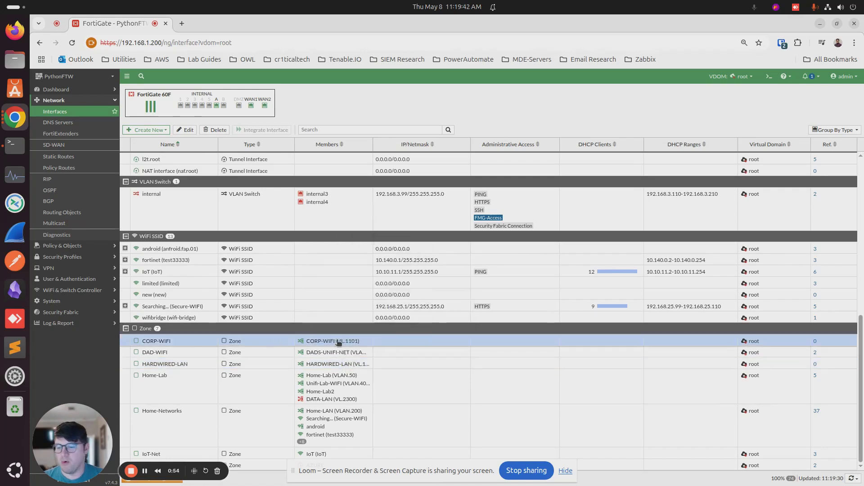
mouse_move(339, 344)
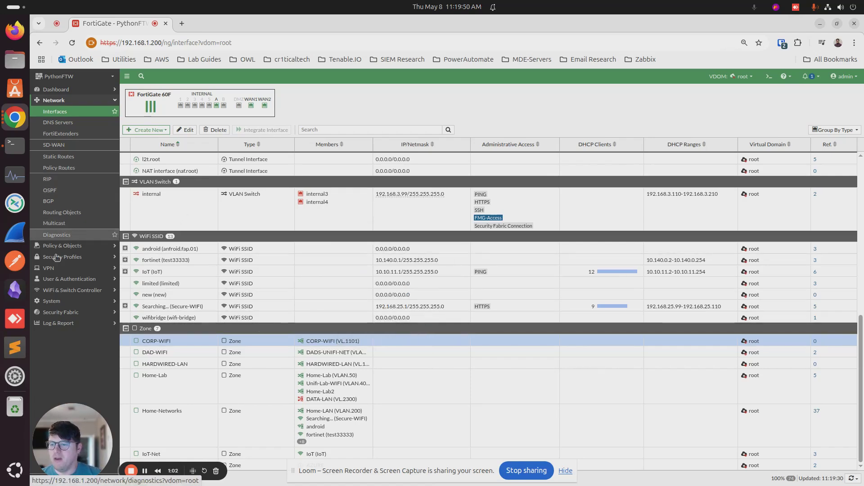
- Check in the root VDOM's feature visibility settings that Multicast Policy is enabled, and read its description
click(64, 302)
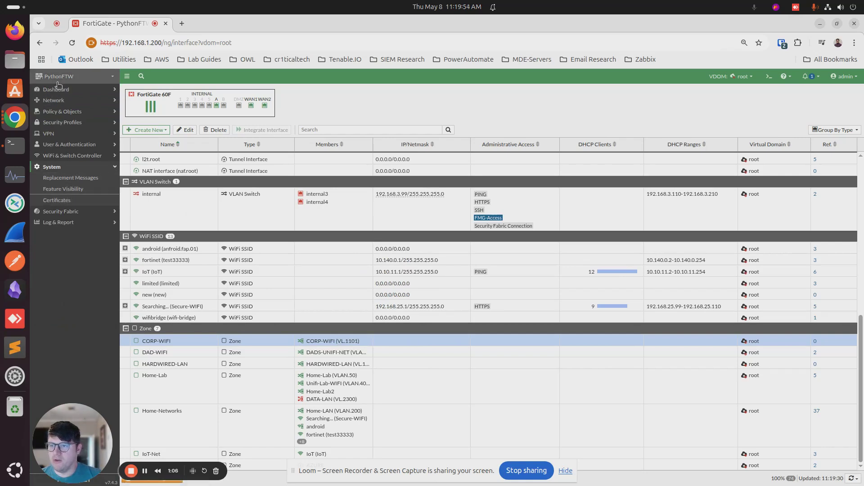
click(57, 81)
mouse_move(65, 131)
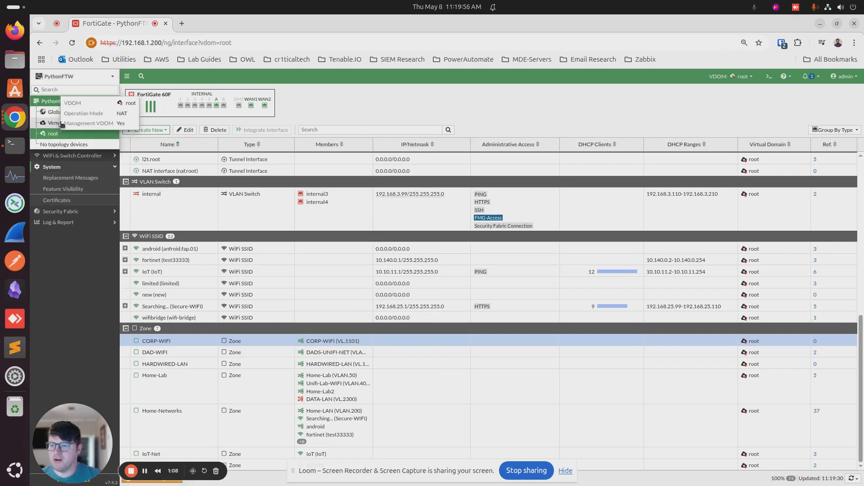
click(67, 190)
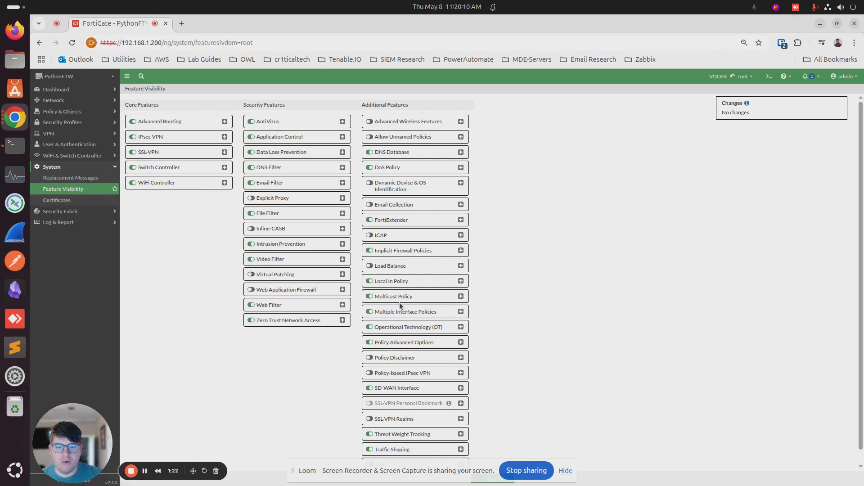
click(461, 296)
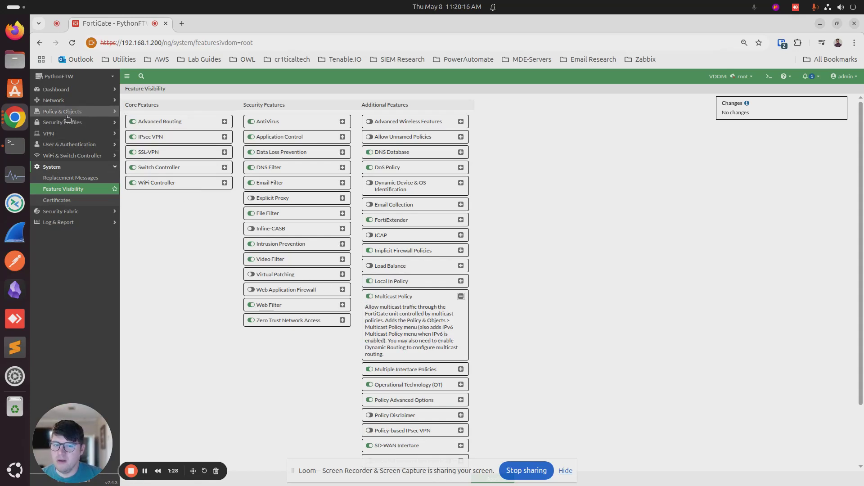
scroll(506, 433, down, 3)
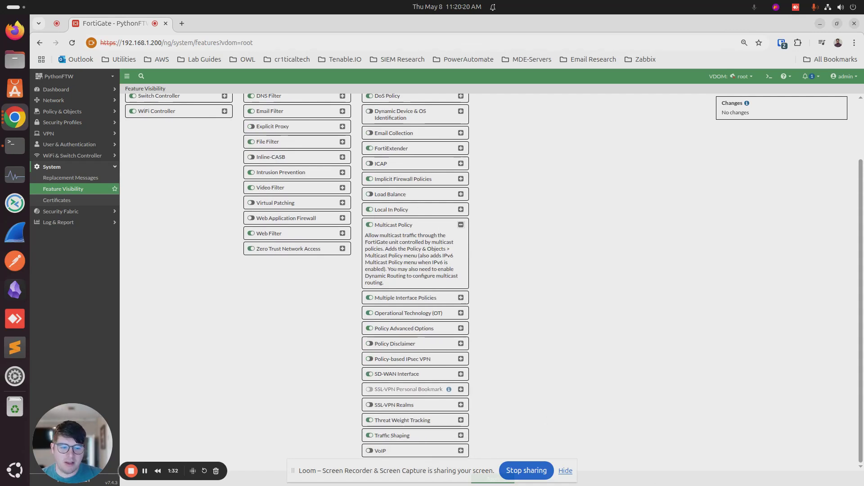
click(563, 472)
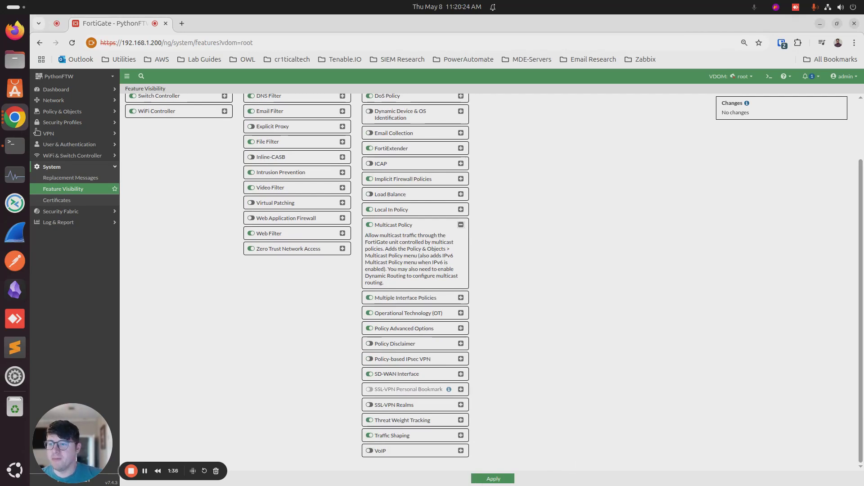
- Start a new IPv4 multicast policy and name it AIRPRINT-1
click(66, 111)
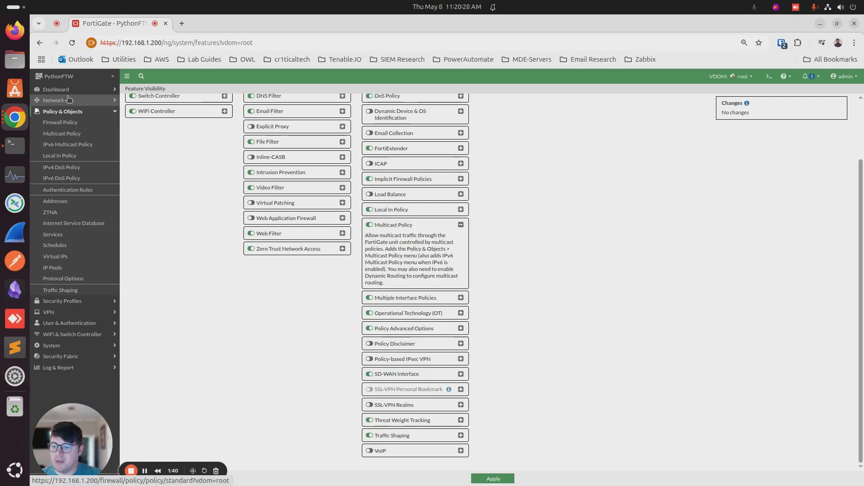
click(78, 135)
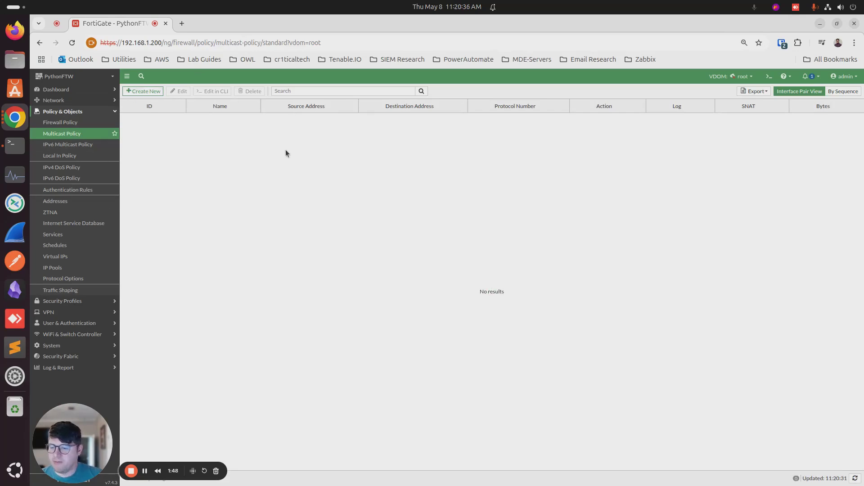
click(145, 91)
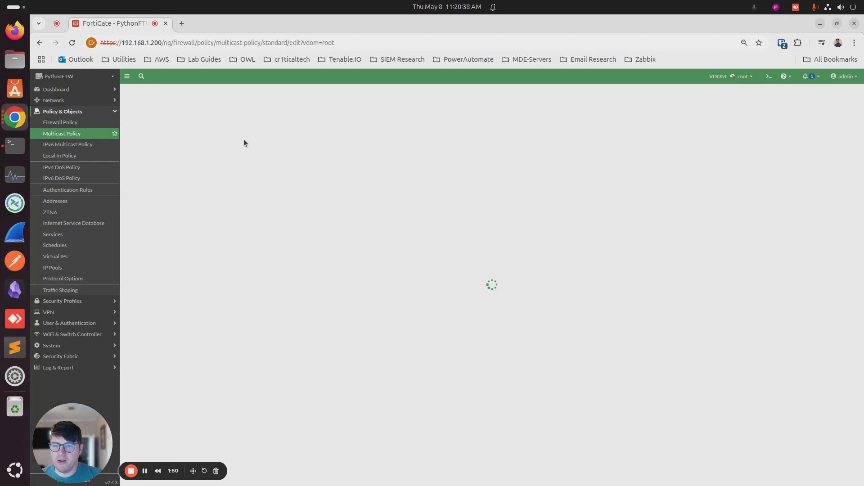
click(218, 118)
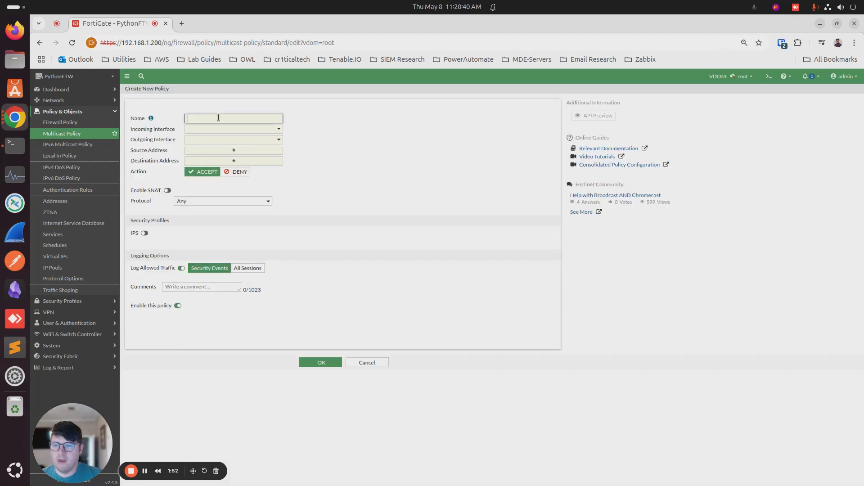
text(AIRPRINT-1)
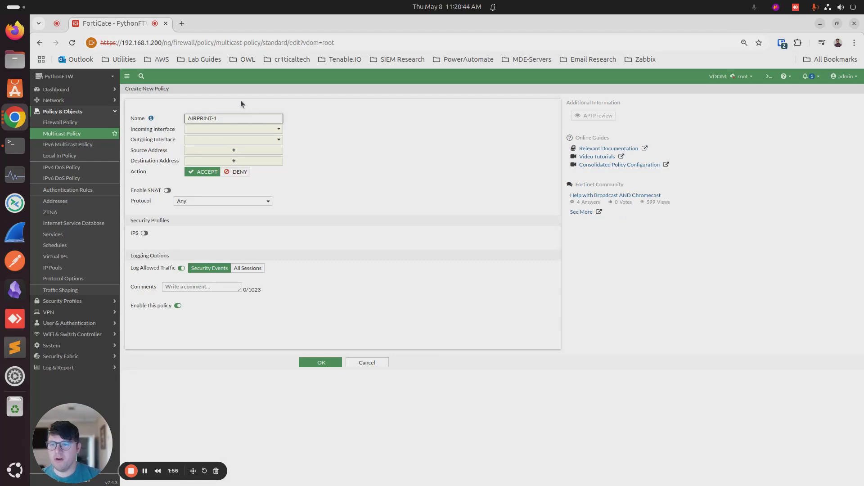
- Set the policy's incoming interface to HARDWIRED-LAN and its outgoing interface to CORP-WIFI
click(232, 129)
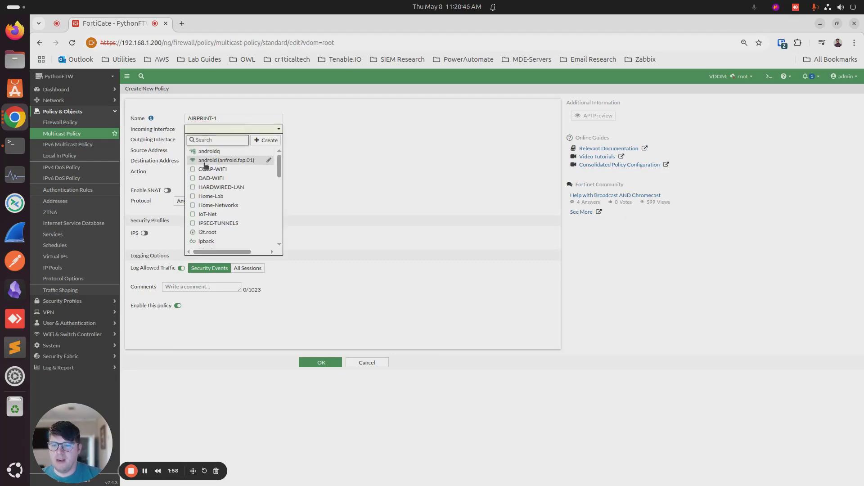
click(221, 186)
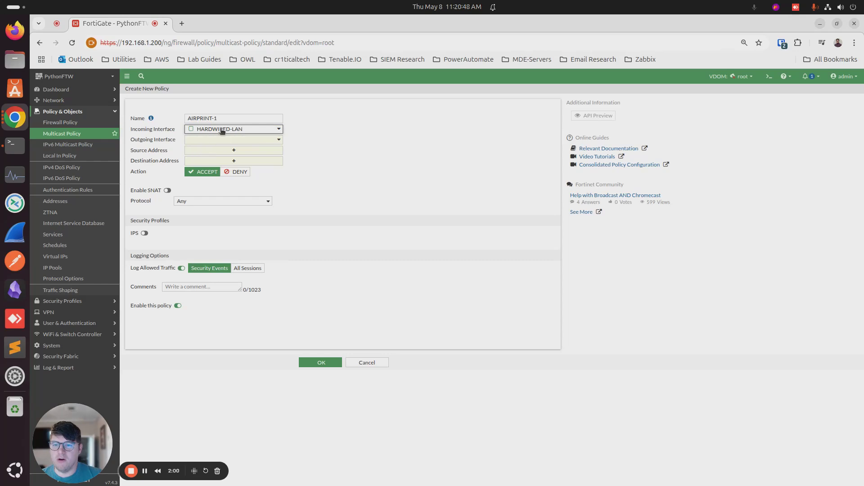
click(215, 140)
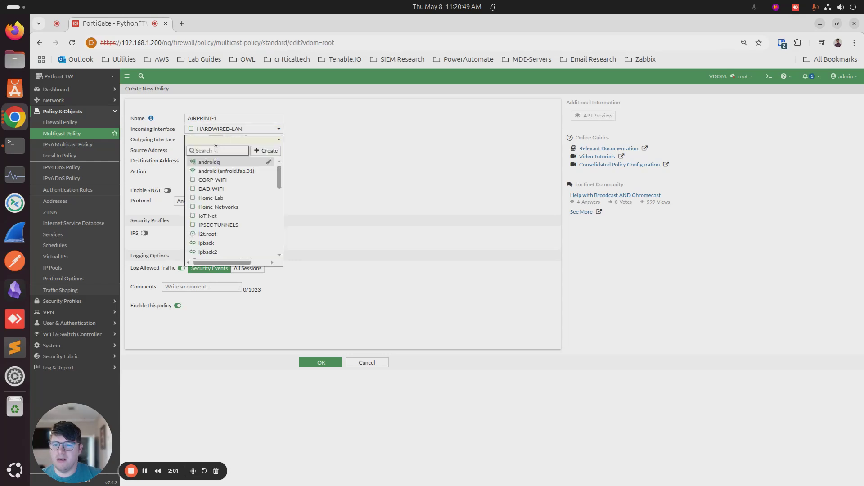
click(212, 180)
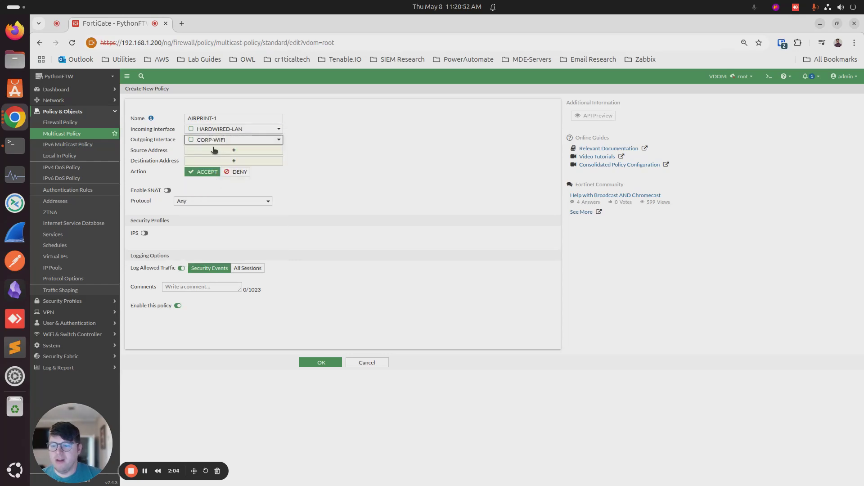
- Look through the available outgoing interfaces and view the details of the VOICE (VL.201) VLAN
click(228, 141)
scroll(224, 208, down, 10)
scroll(224, 208, up, 3)
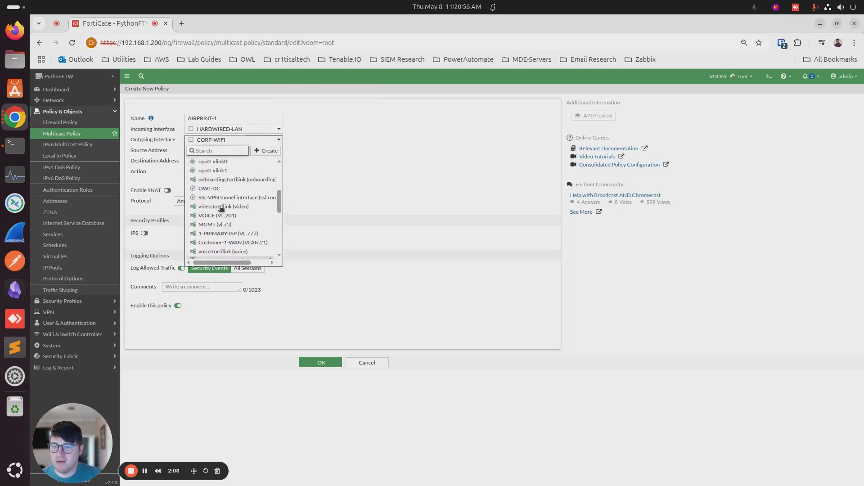
mouse_move(227, 217)
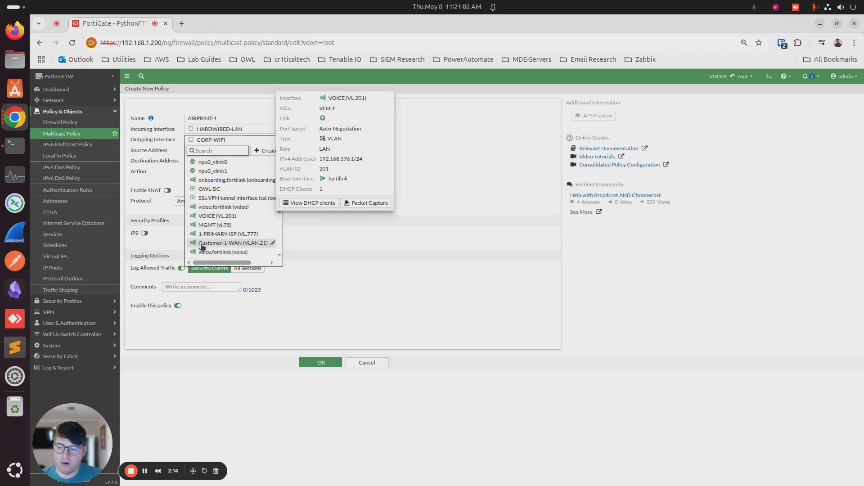
click(215, 100)
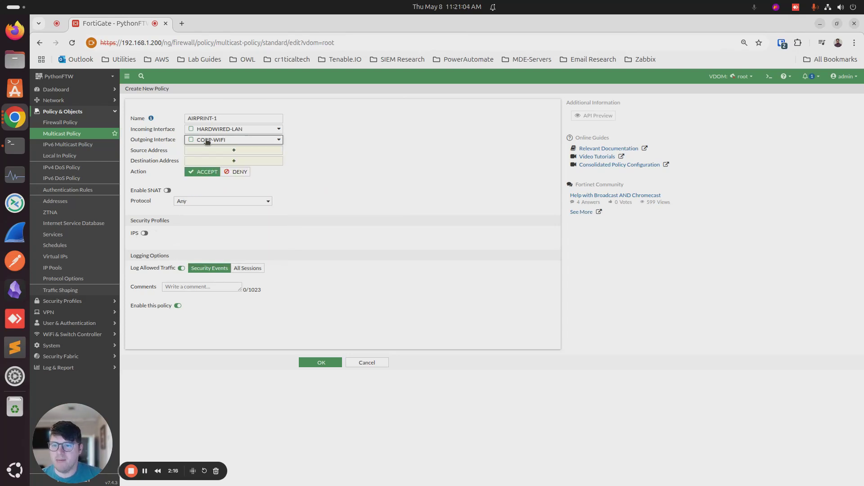
- Set the policy's source address to all and its destination addresses to Bonjour, EIGRP and OSPF
click(196, 153)
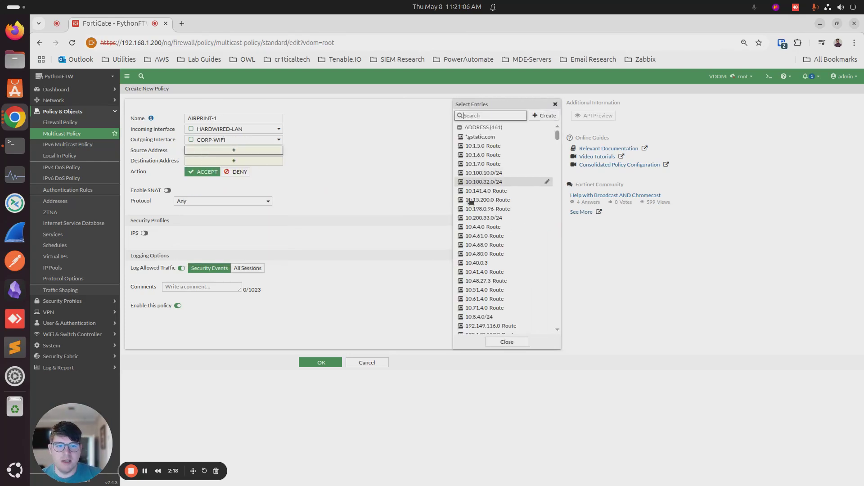
scroll(479, 270, down, 5)
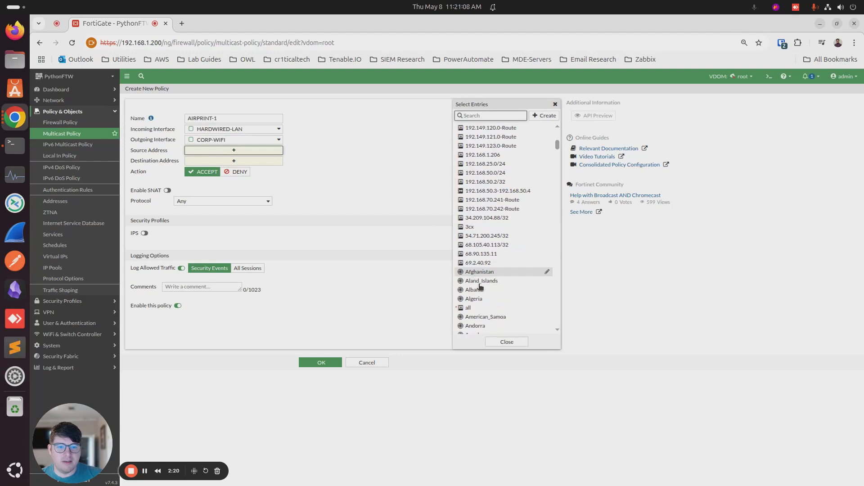
click(470, 308)
click(198, 169)
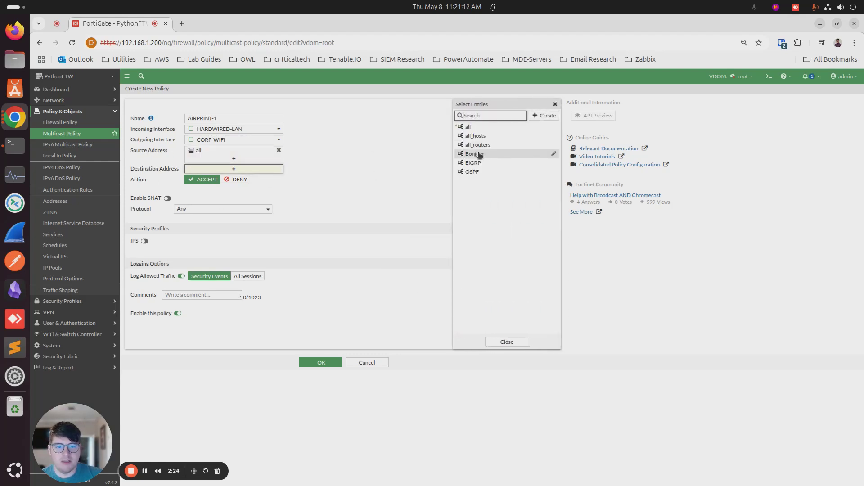
click(483, 155)
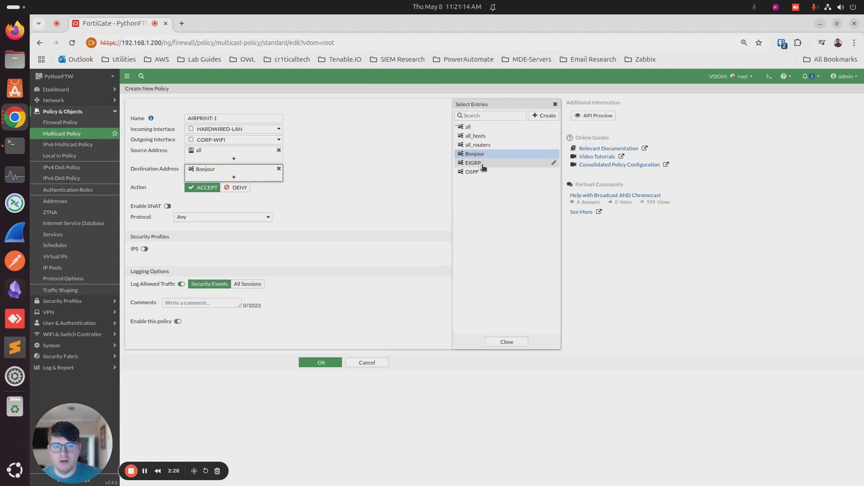
click(482, 163)
click(479, 174)
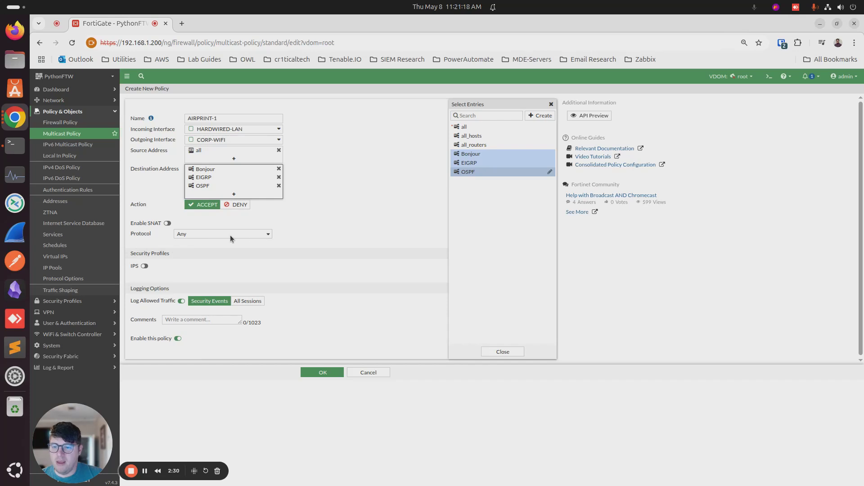
- Restrict the policy to UDP with port range 5353 to 5353 and save it
click(198, 233)
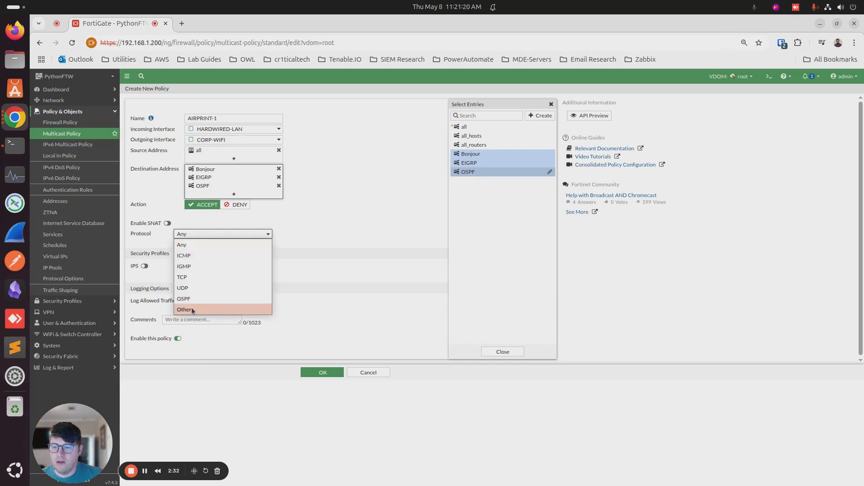
click(196, 290)
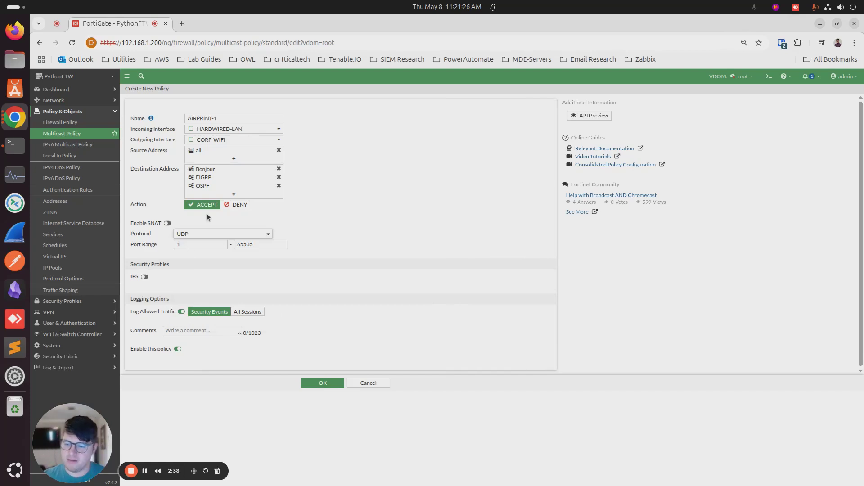
click(191, 245)
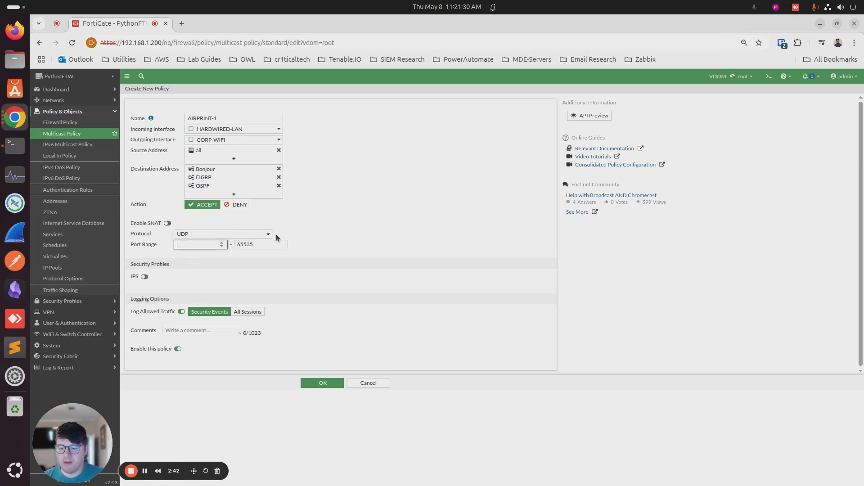
key(Tab)
text(5353)
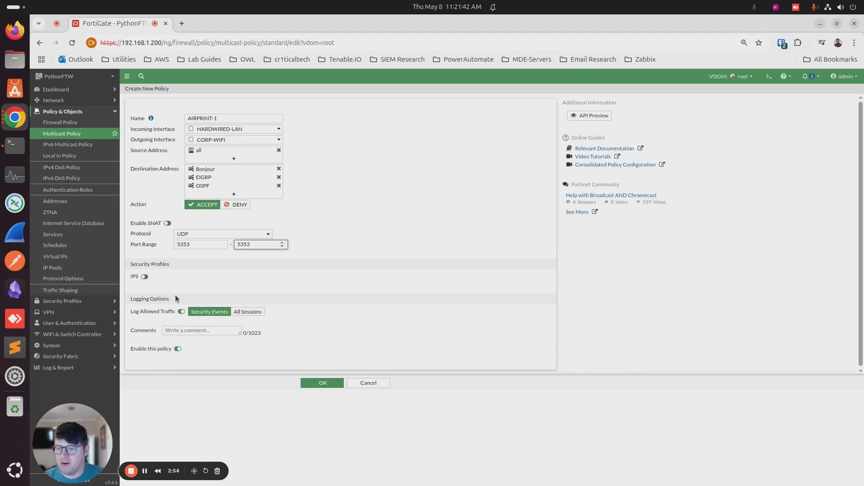
click(317, 383)
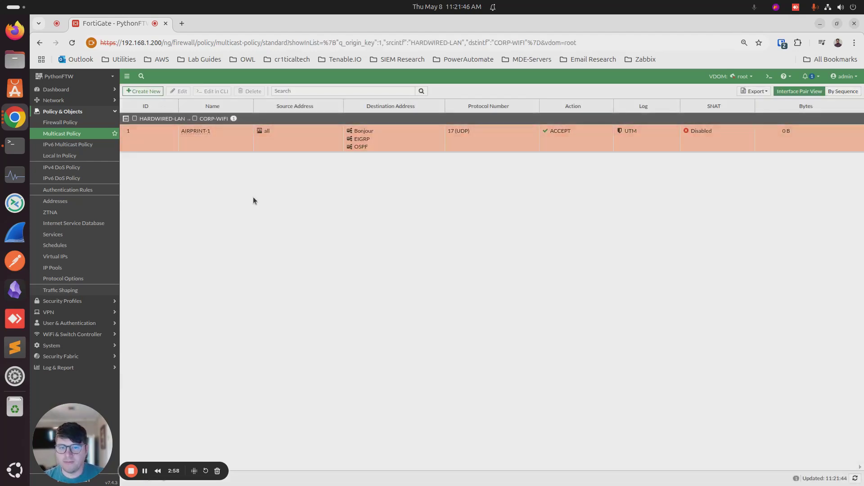
- Create a second multicast policy named AIRPRINT-2 with incoming interface CORP-WIFI and outgoing interface HARDWIRED-LAN
right_click(220, 143)
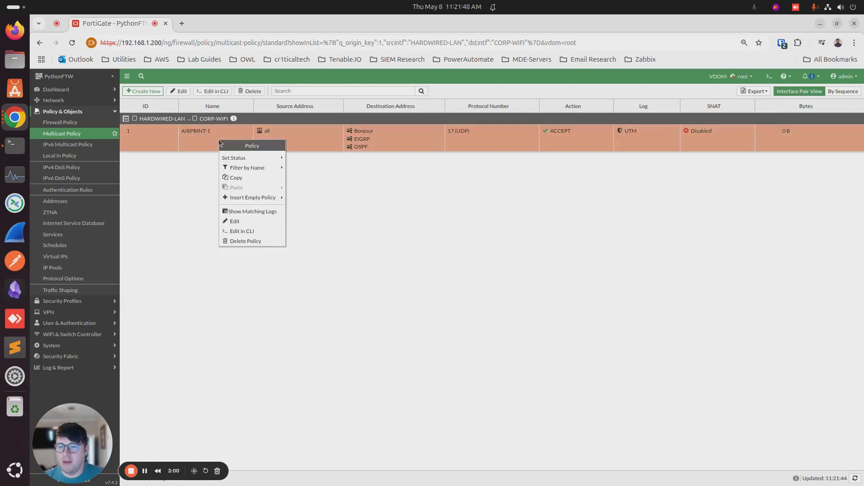
click(149, 93)
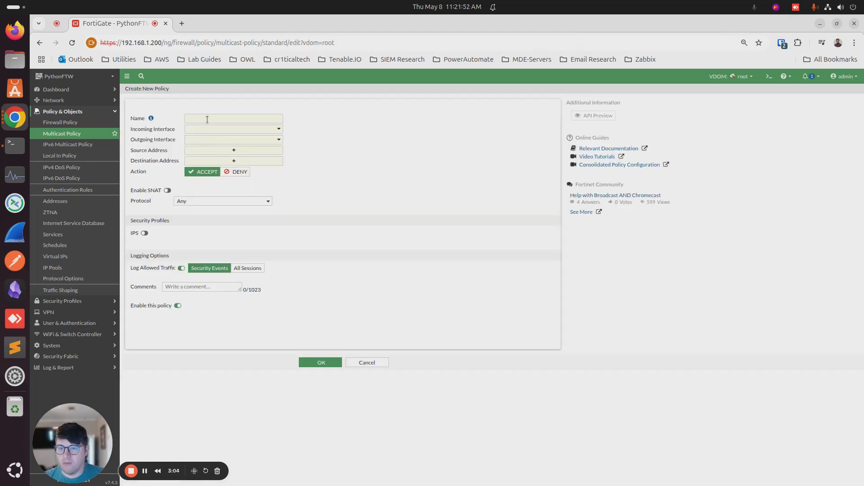
click(204, 118)
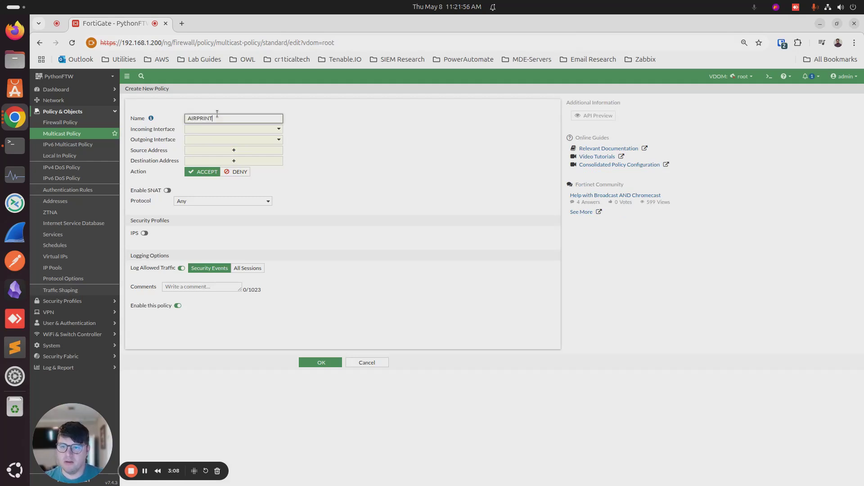
click(210, 129)
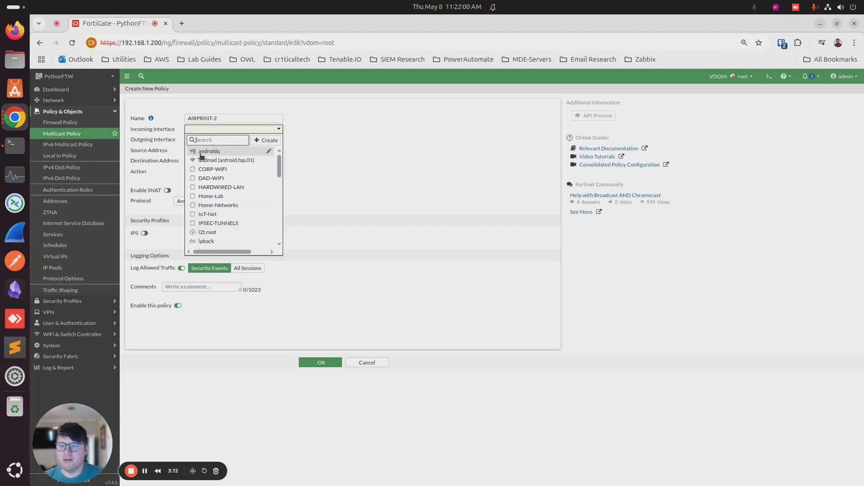
click(212, 169)
click(190, 140)
click(203, 194)
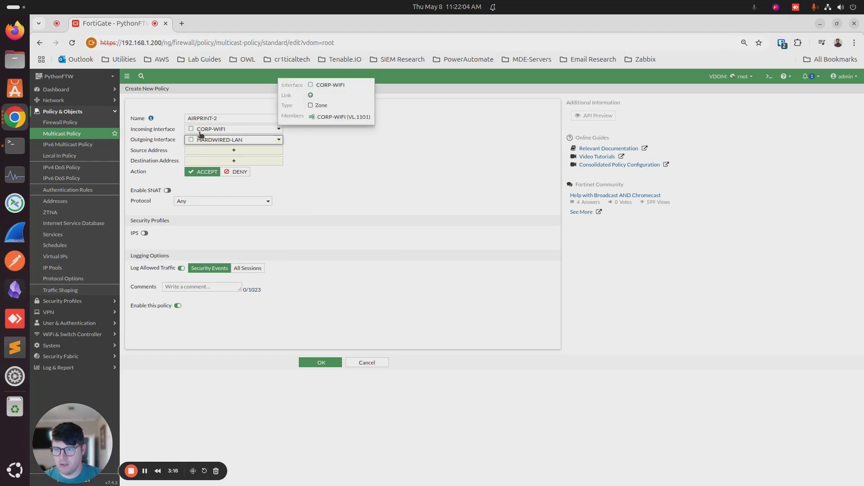
- Set the AIRPRINT-2 source address to all and its destination addresses to Bonjour, EIGRP and OSPF
click(205, 150)
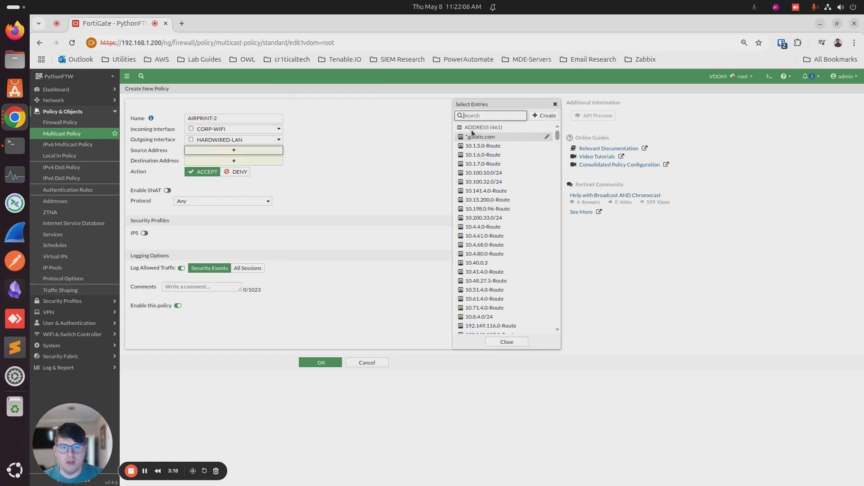
text(all)
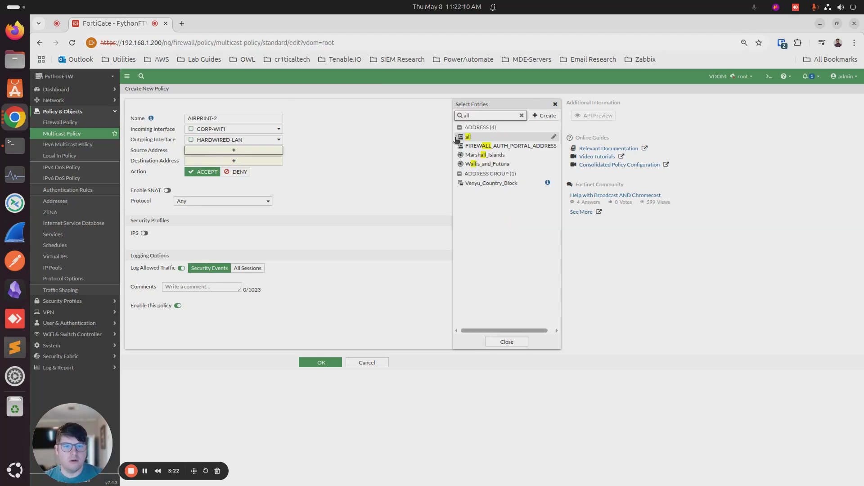
click(475, 138)
click(474, 146)
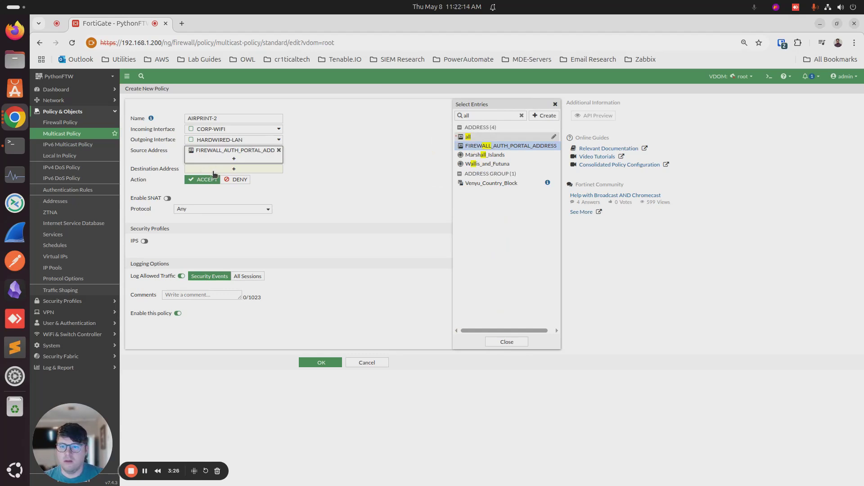
click(493, 146)
click(471, 137)
click(233, 168)
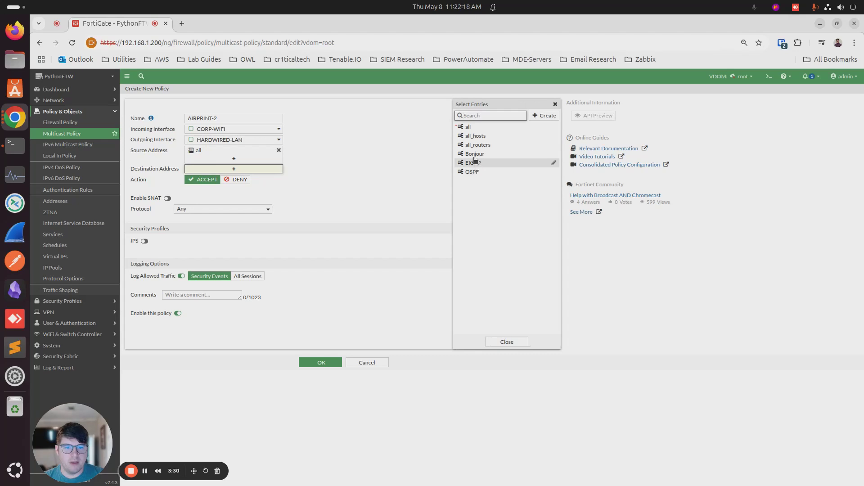
click(475, 154)
click(471, 163)
click(470, 172)
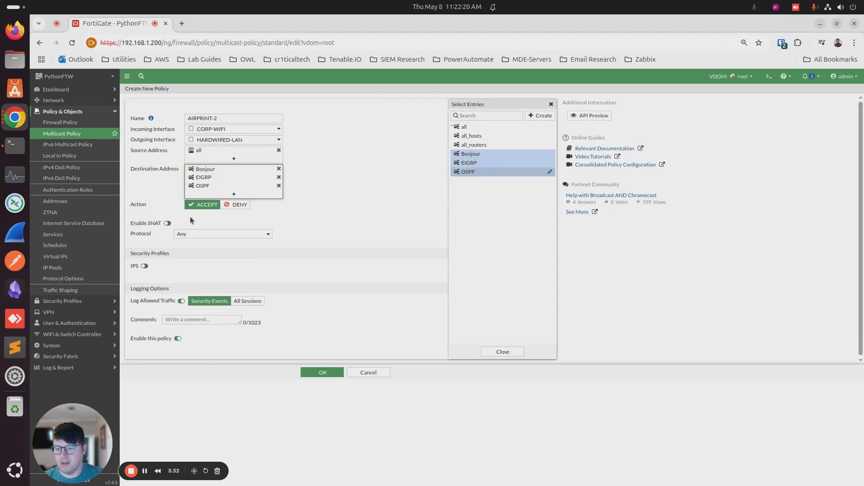
- Limit AIRPRINT-2 to UDP with port range 5353 to 5353 and save the policy
click(195, 234)
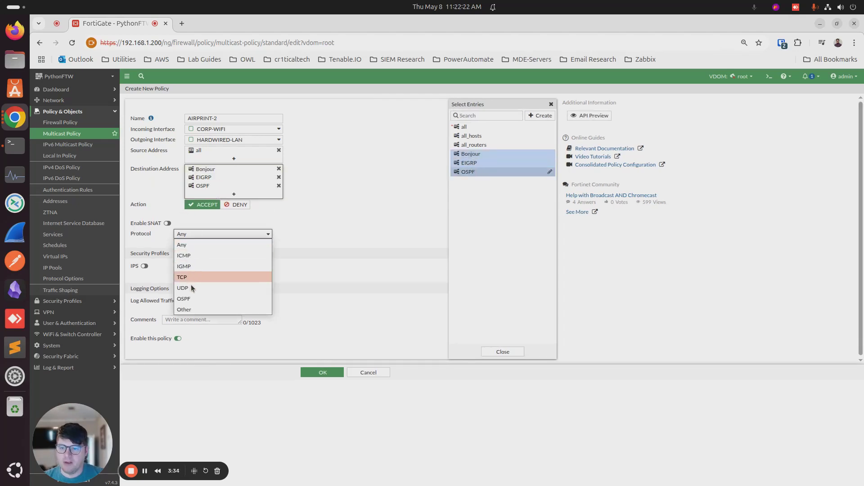
click(190, 277)
click(193, 243)
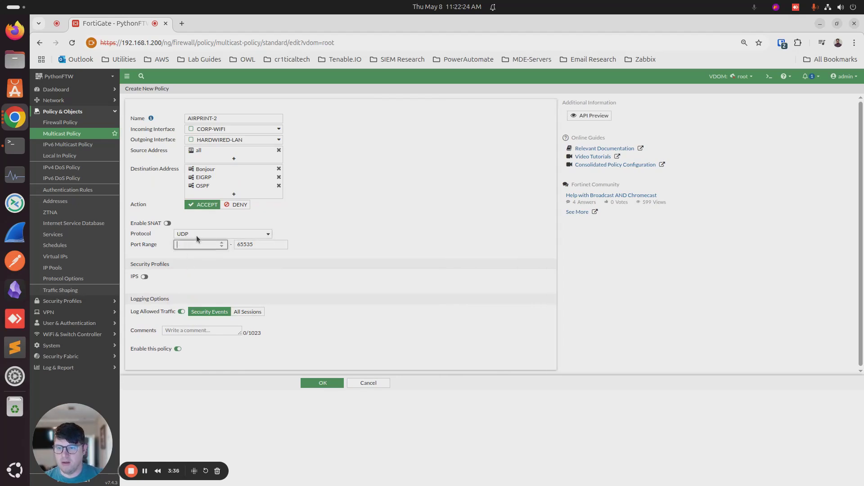
text(5353)
key(Tab)
text(5353)
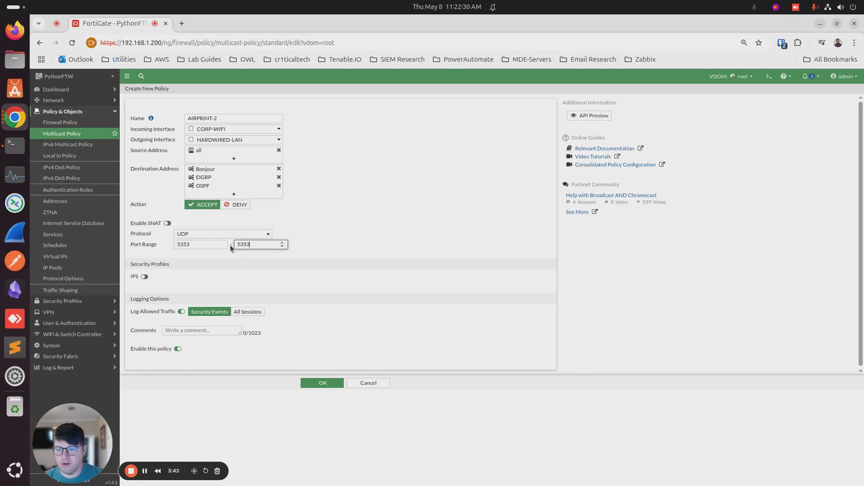
click(309, 386)
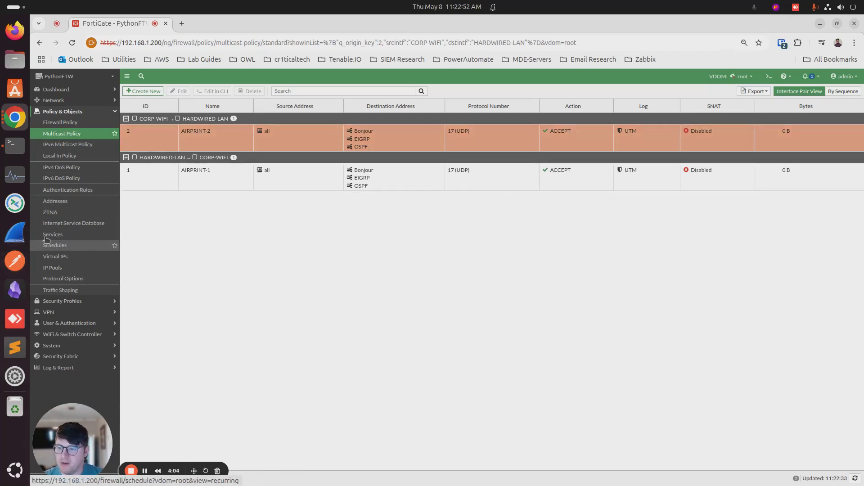
- Start a new standard firewall policy with ID 0 and name it AIRPRINT-ALLOW
click(85, 122)
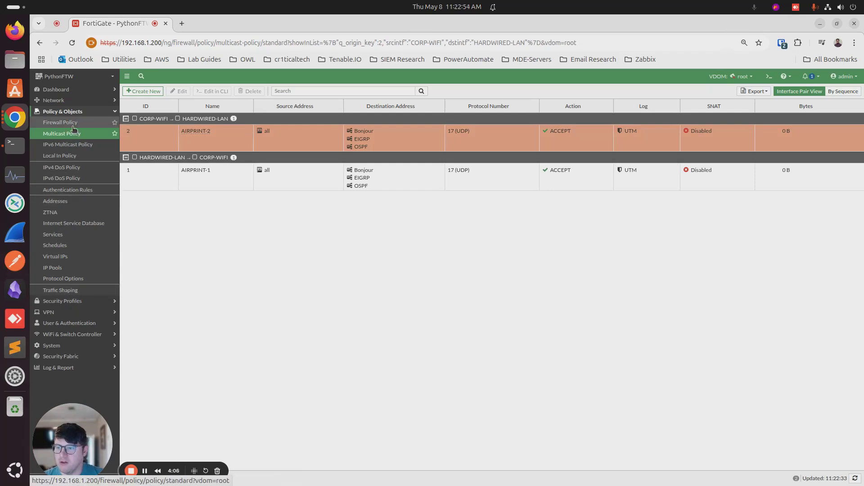
click(143, 92)
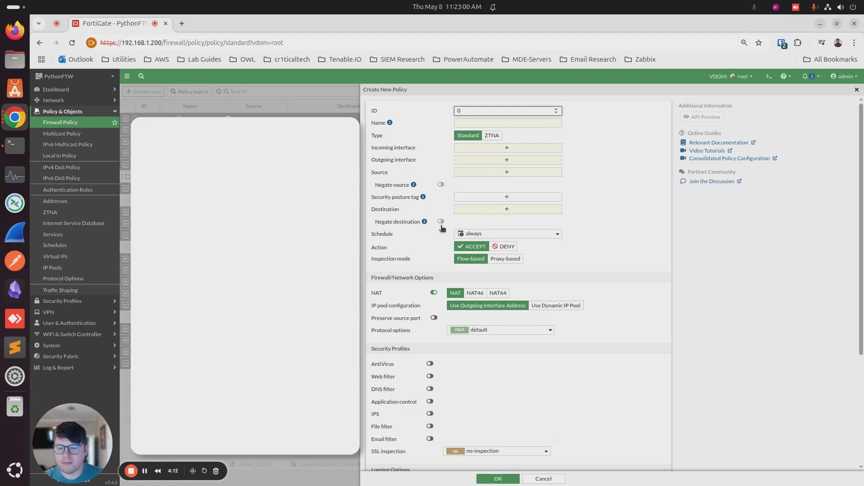
click(491, 113)
key(BackSpace)
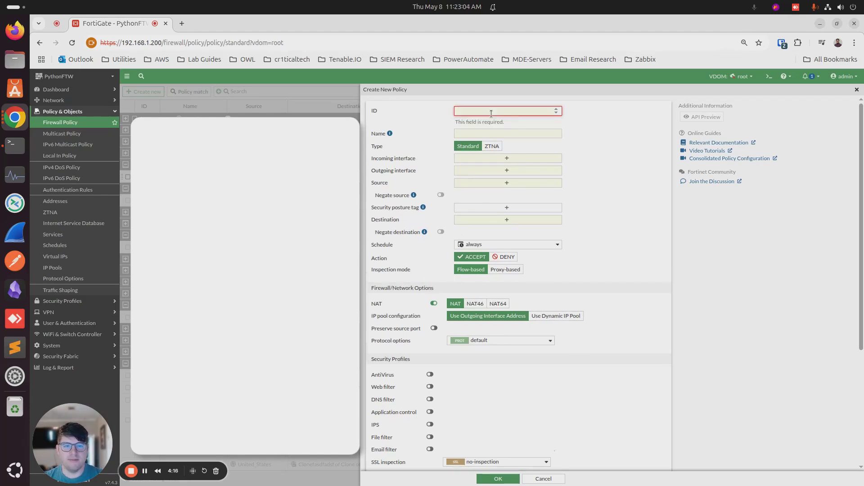
text(0)
key(Tab)
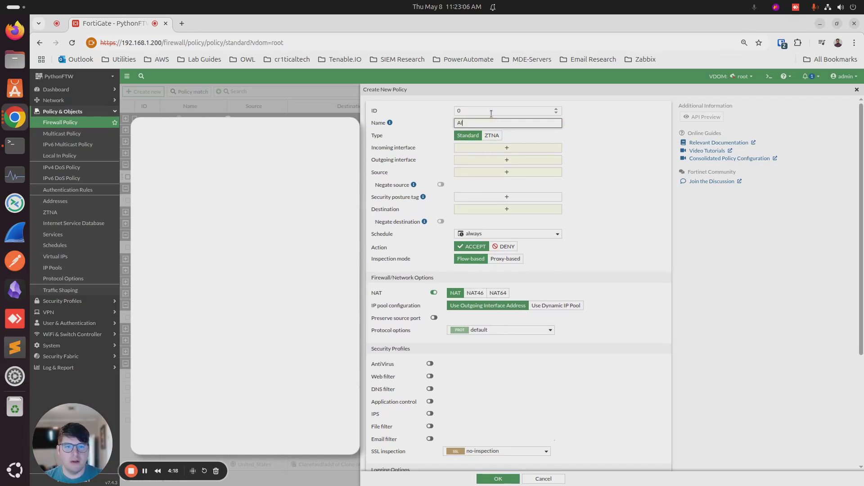
text(AIRPRINT-ALLO)
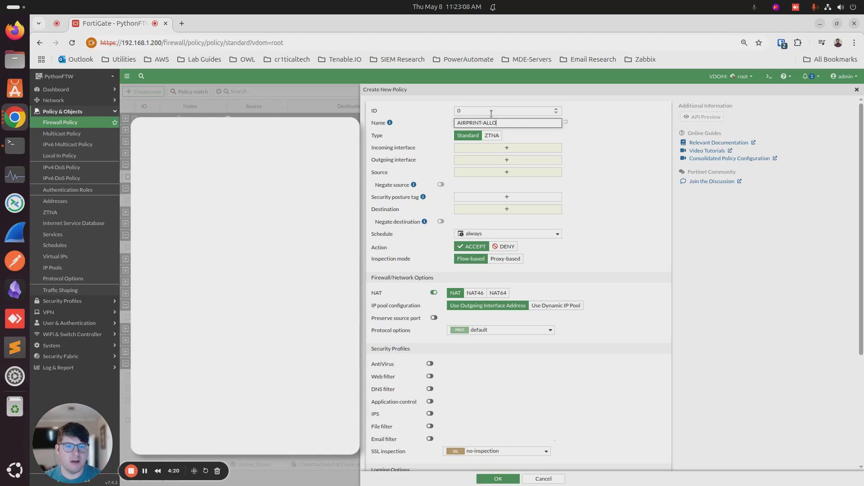
- Set the firewall policy's incoming interface to HARDWIRED-LAN and its outgoing interface to CORP-WIFI
click(482, 148)
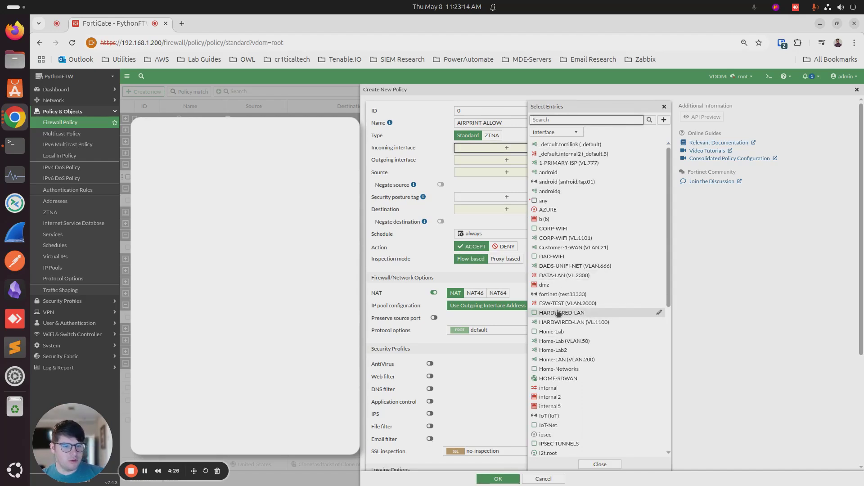
click(563, 312)
click(468, 169)
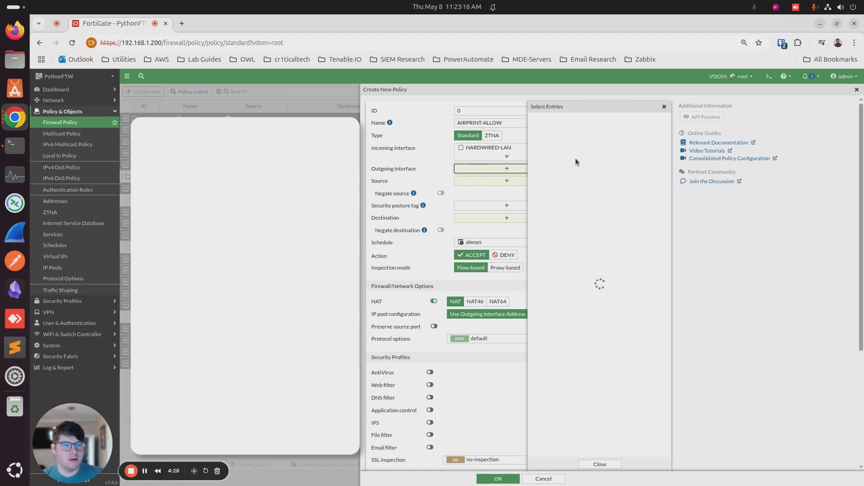
click(556, 229)
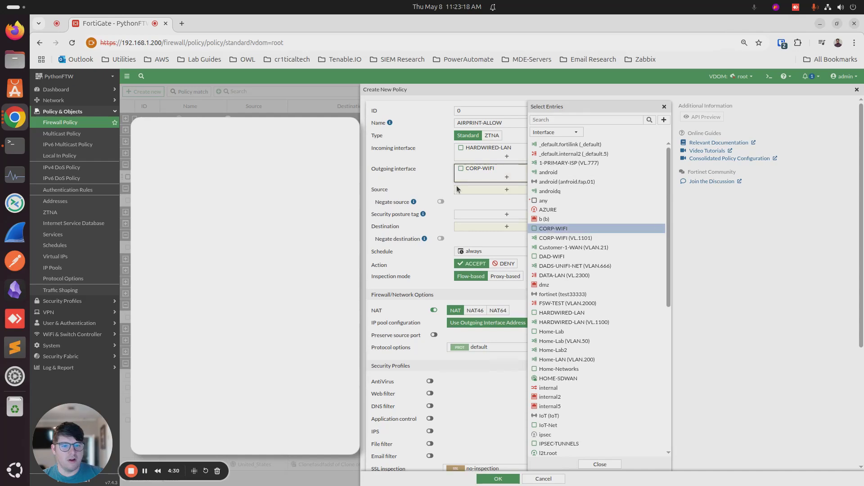
- Set the firewall policy's source and destination to all and its service to ALL
click(456, 189)
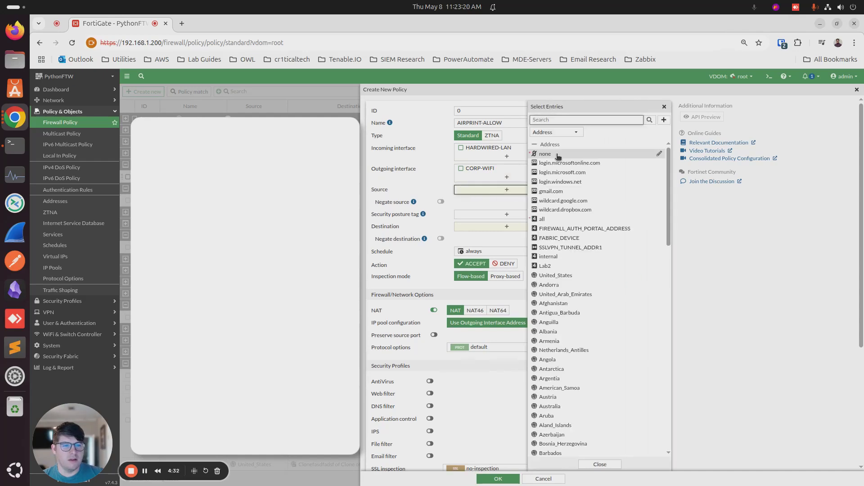
click(544, 220)
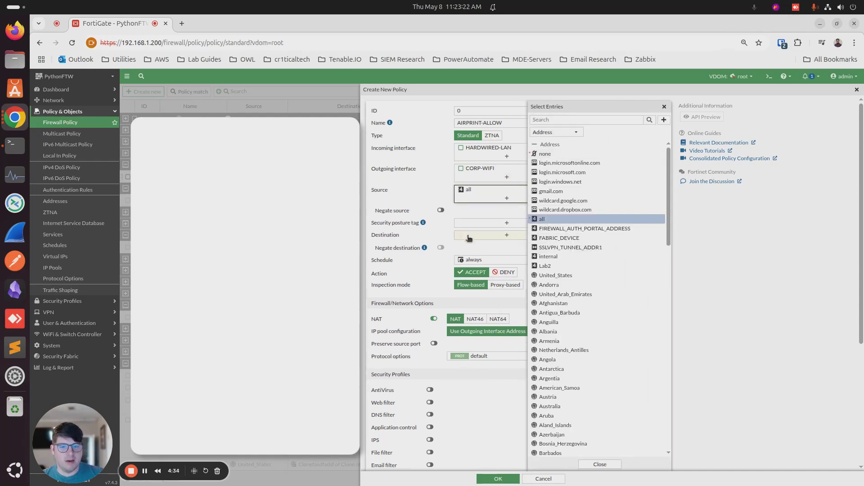
click(513, 234)
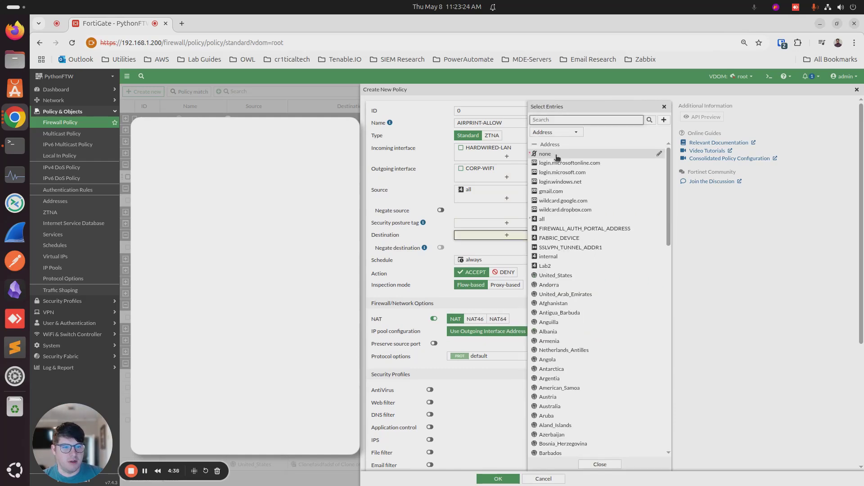
click(543, 220)
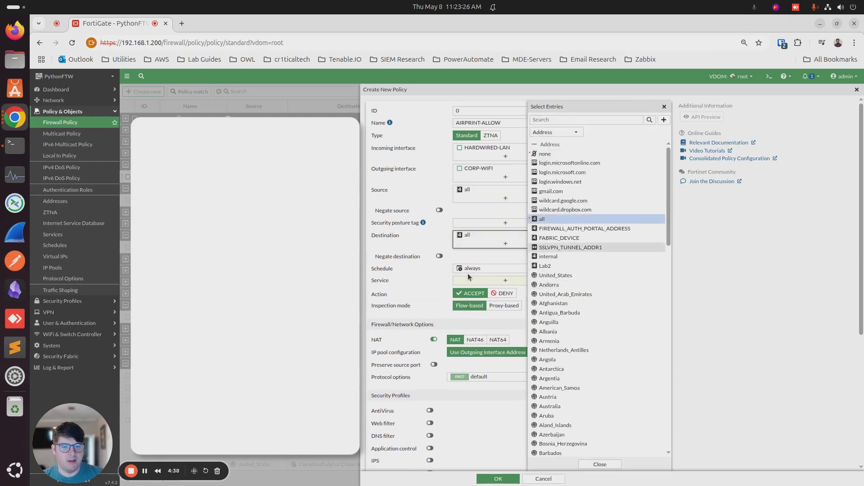
click(478, 281)
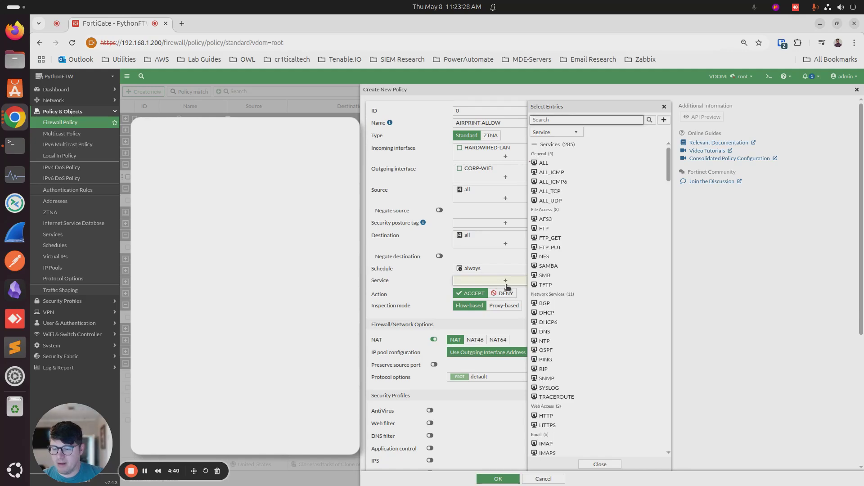
click(544, 163)
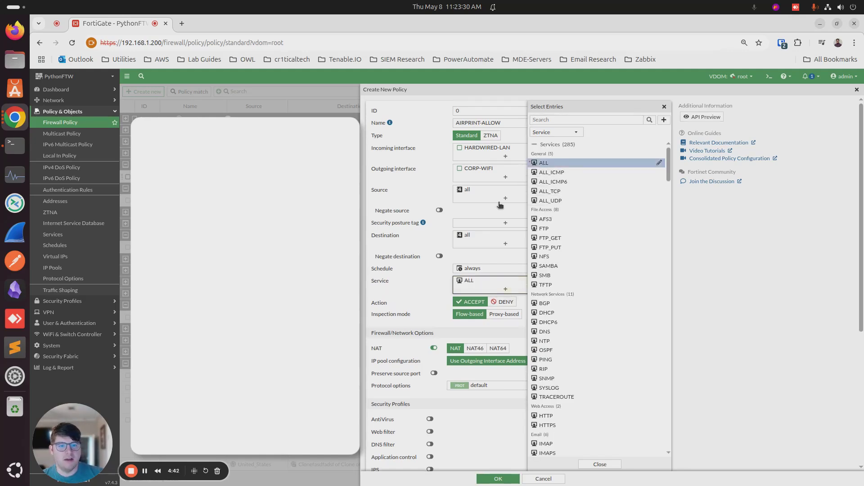
- Disable NAT on the AIRPRINT-ALLOW policy and submit it for saving
scroll(438, 246, down, 5)
click(436, 241)
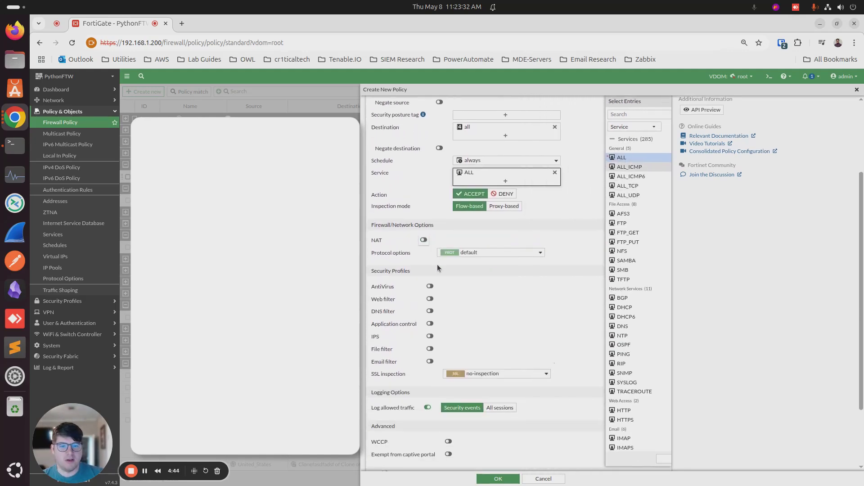
scroll(432, 351, down, 3)
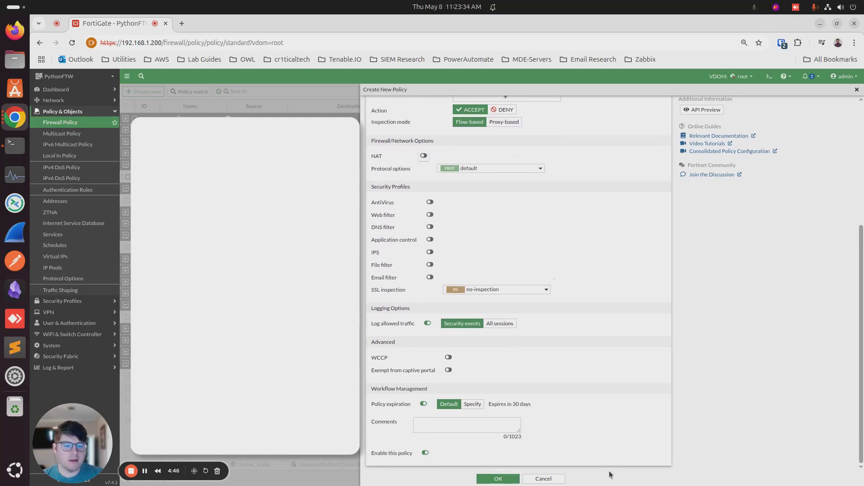
click(505, 481)
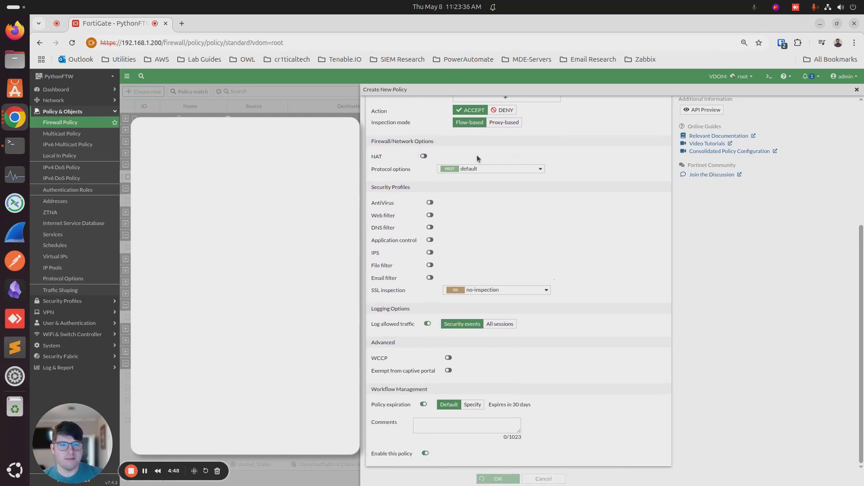
- Enter the change summary "allow airprint" followed by the administrator's name and confirm it
click(465, 135)
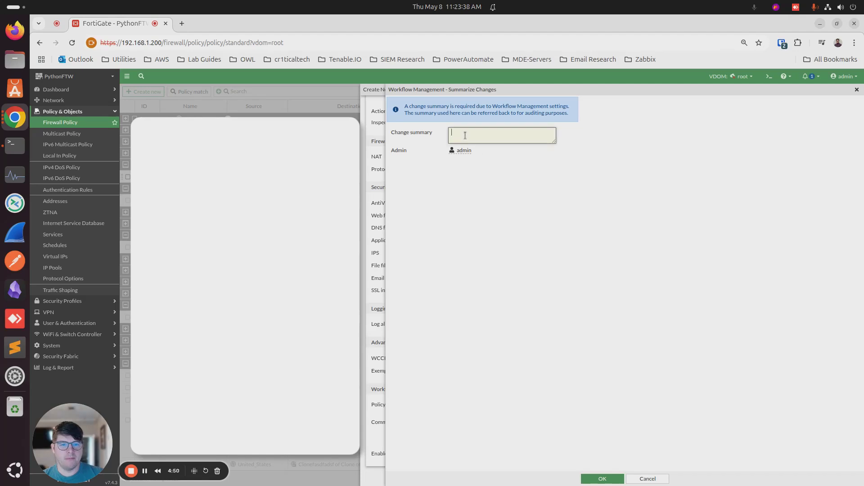
text(allow airprint - jaredc)
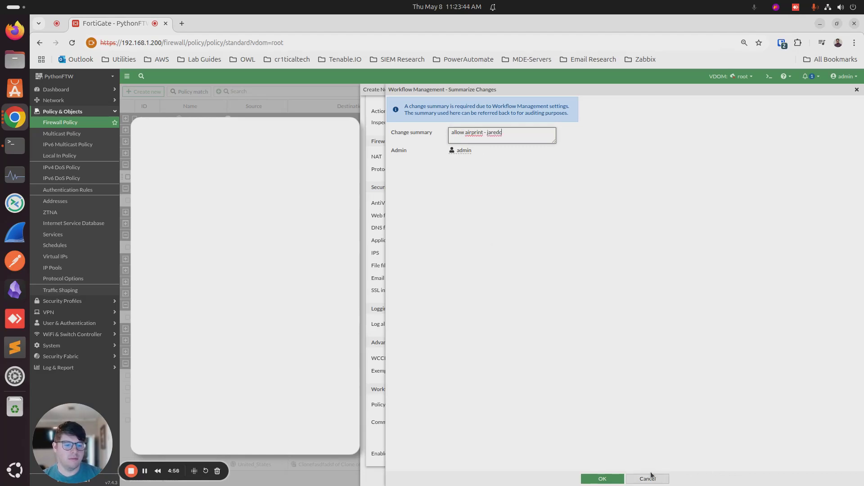
click(604, 478)
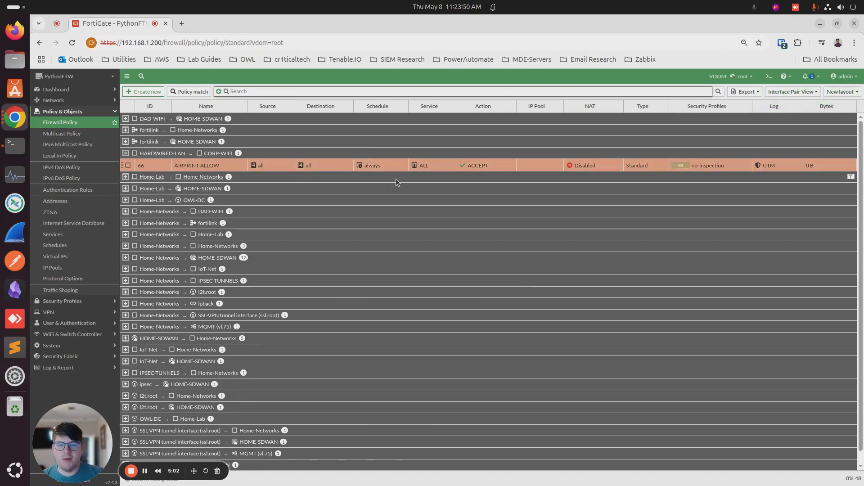
- Create a reverse policy of AIRPRINT-ALLOW and save it with the change summary "reverse policy for airprint" followed by the administrator's name
right_click(525, 161)
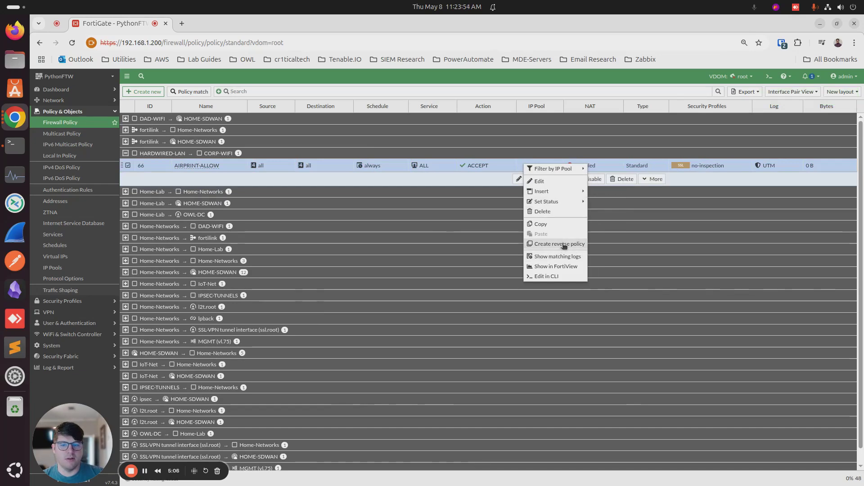
click(561, 244)
click(451, 130)
text(reverse policy for airprint - jaredc)
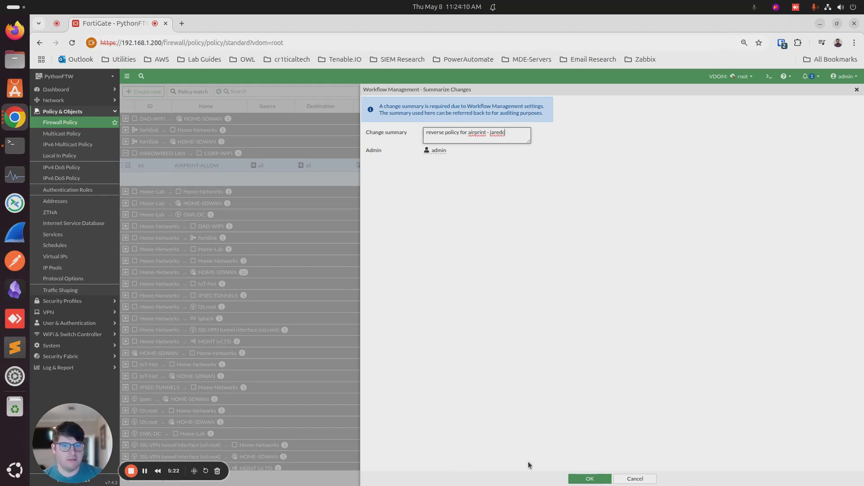
click(589, 479)
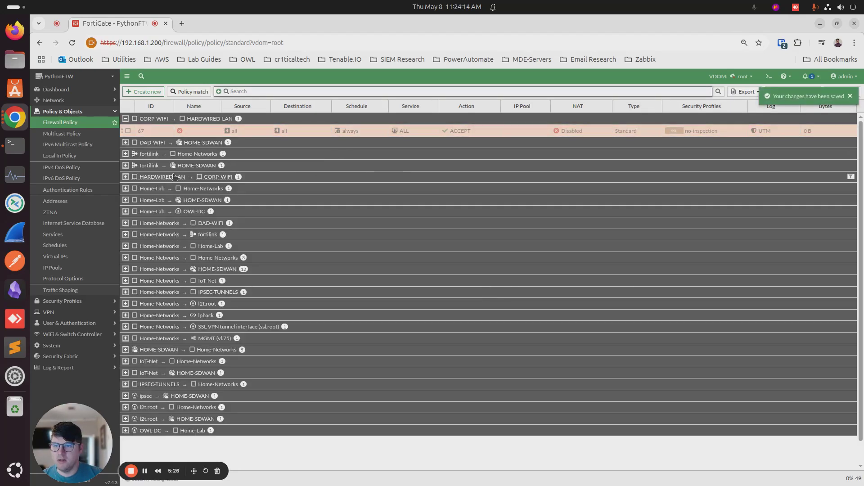
- Enable the CORP-WIFI to HARDWIRED-LAN policy and save it with the change summary "enable policy for airprint" followed by the administrator's name
click(227, 132)
right_click(248, 135)
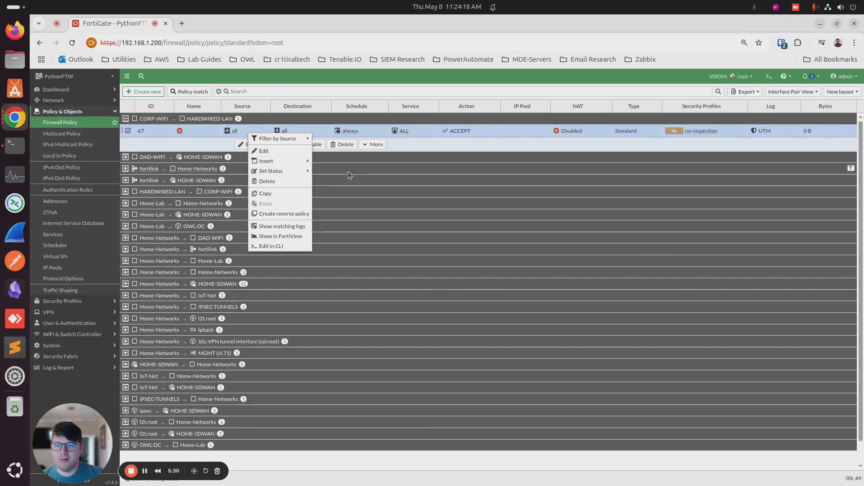
mouse_move(293, 171)
click(320, 171)
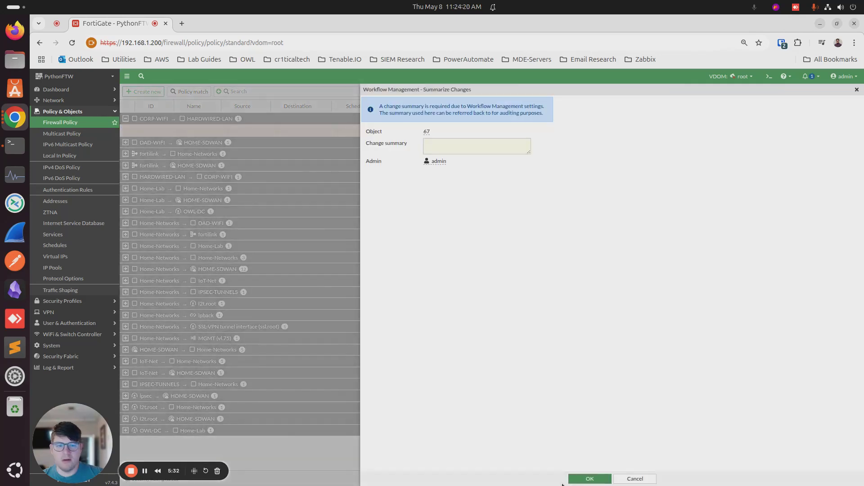
click(438, 143)
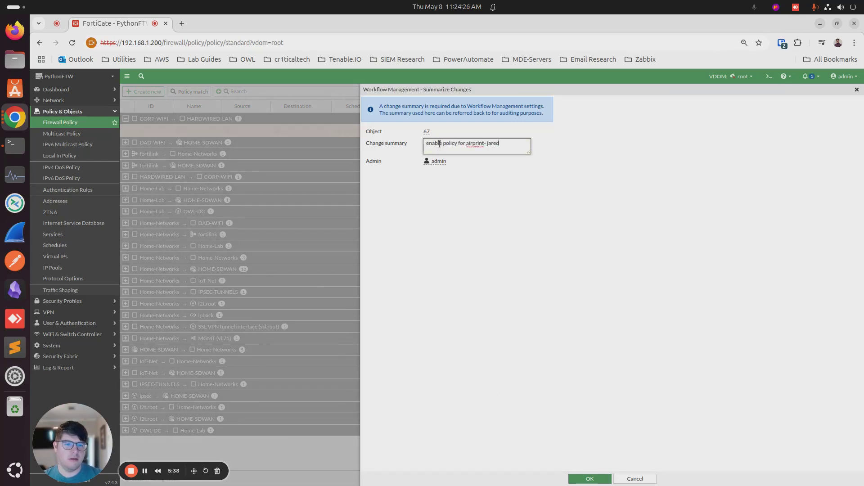
click(589, 479)
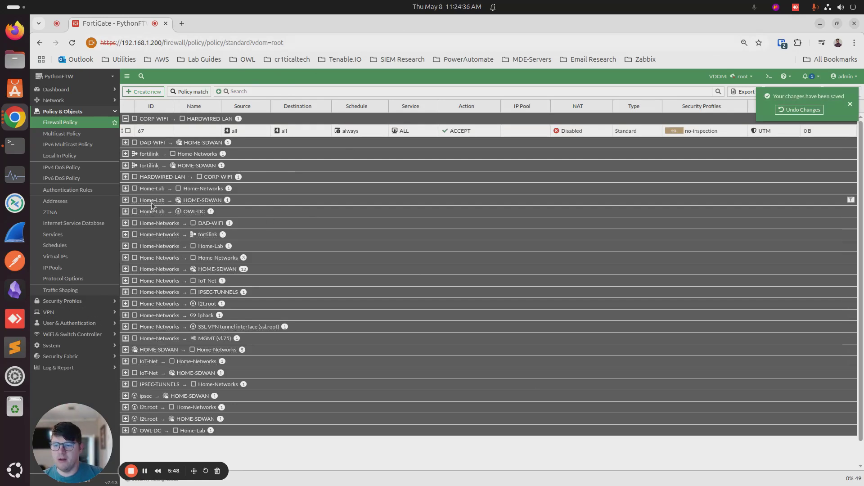
- Expand the HARDWIRED-LAN to CORP-WIFI group to review the AirPrint firewall policies, and open the multicast policy list
click(166, 177)
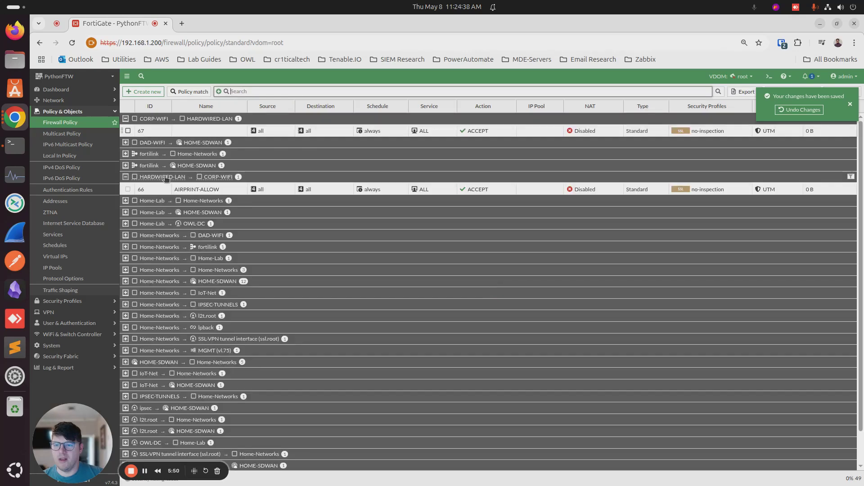
mouse_move(184, 226)
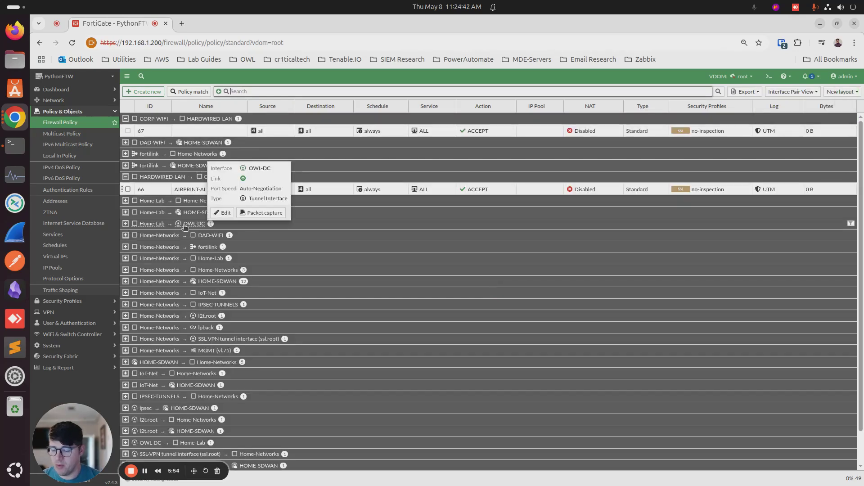
click(81, 134)
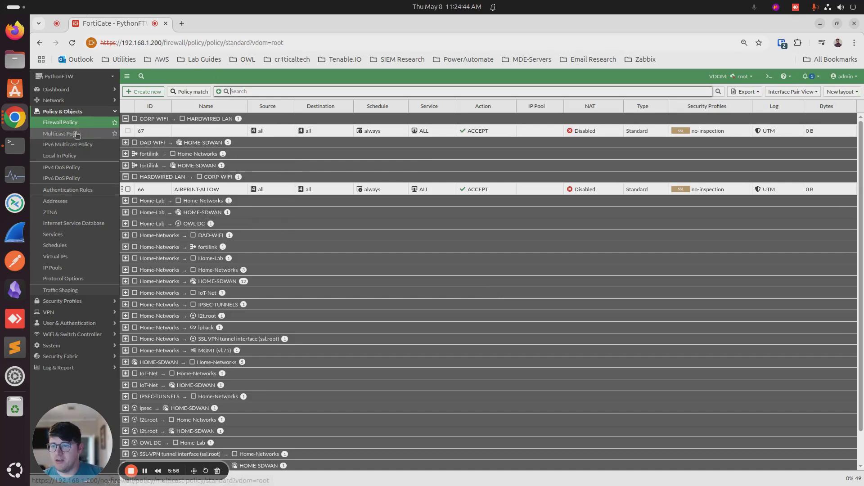